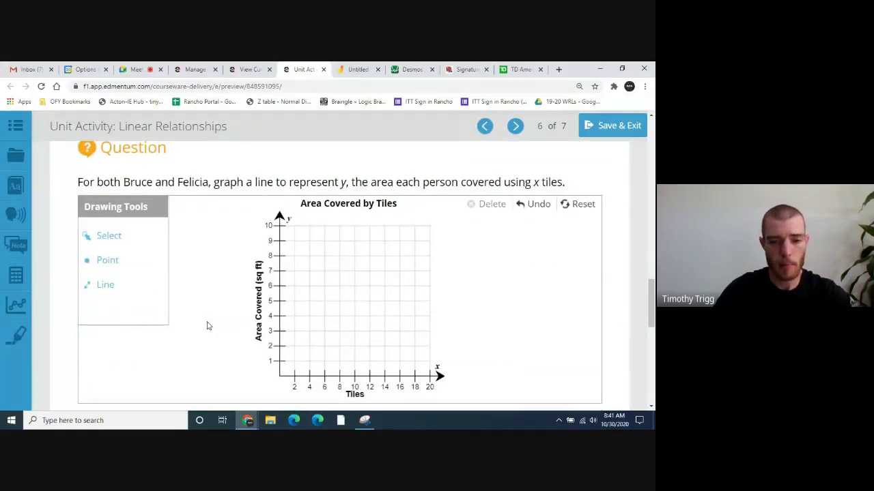
{"action": "scroll", "coordinate": [208, 325], "scroll_direction": "up", "scroll_amount": 1}
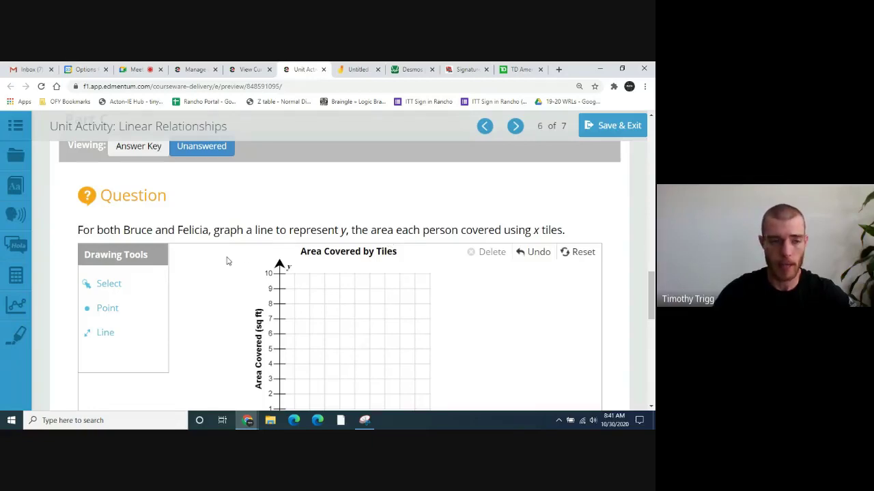
{"action": "scroll", "coordinate": [227, 261], "scroll_direction": "down", "scroll_amount": 1}
{"action": "scroll", "coordinate": [228, 262], "scroll_direction": "down", "scroll_amount": 1}
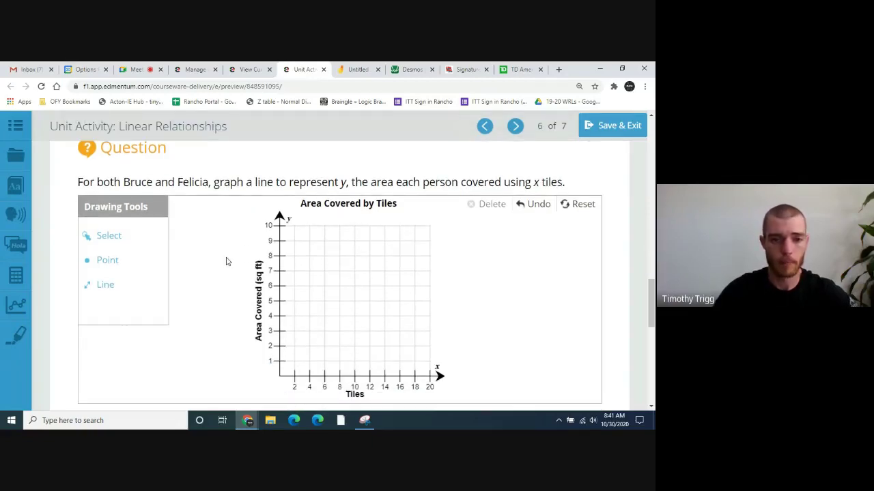
{"action": "scroll", "coordinate": [227, 262], "scroll_direction": "down", "scroll_amount": 1}
{"action": "scroll", "coordinate": [226, 260], "scroll_direction": "up", "scroll_amount": 6}
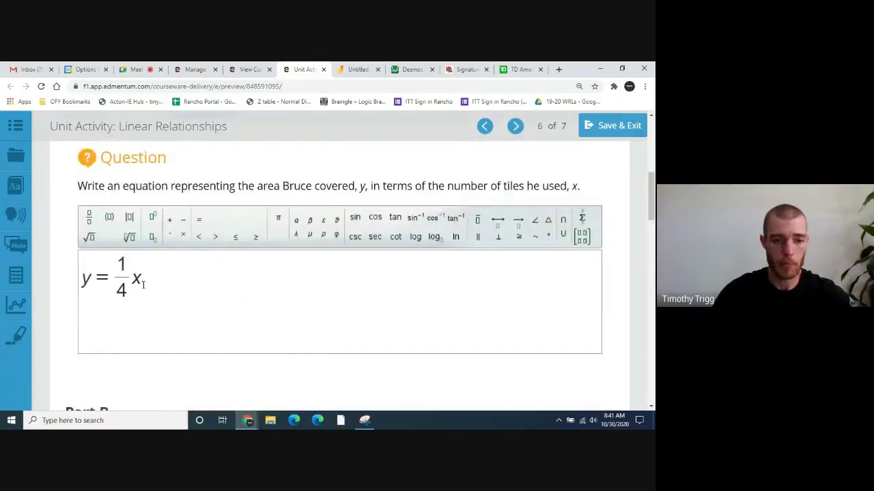
{"action": "left_click", "coordinate": [126, 272]}
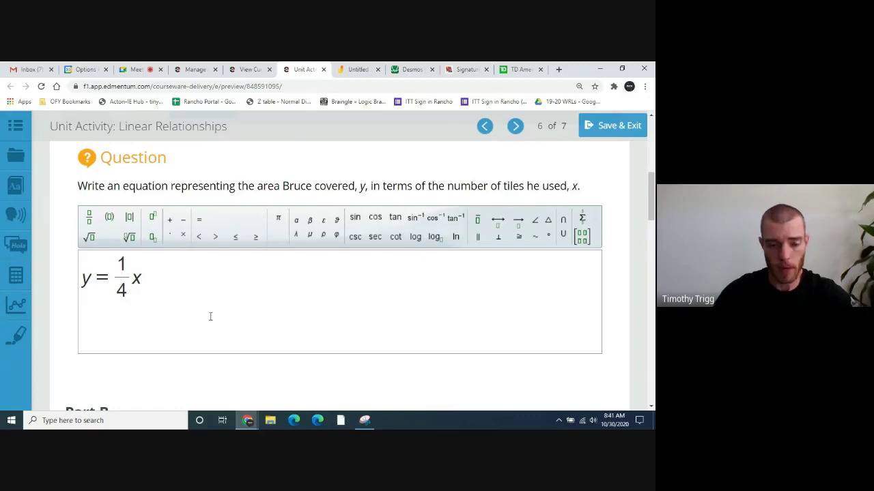
{"action": "scroll", "coordinate": [246, 320], "scroll_direction": "down", "scroll_amount": 4}
{"action": "scroll", "coordinate": [252, 323], "scroll_direction": "down", "scroll_amount": 8}
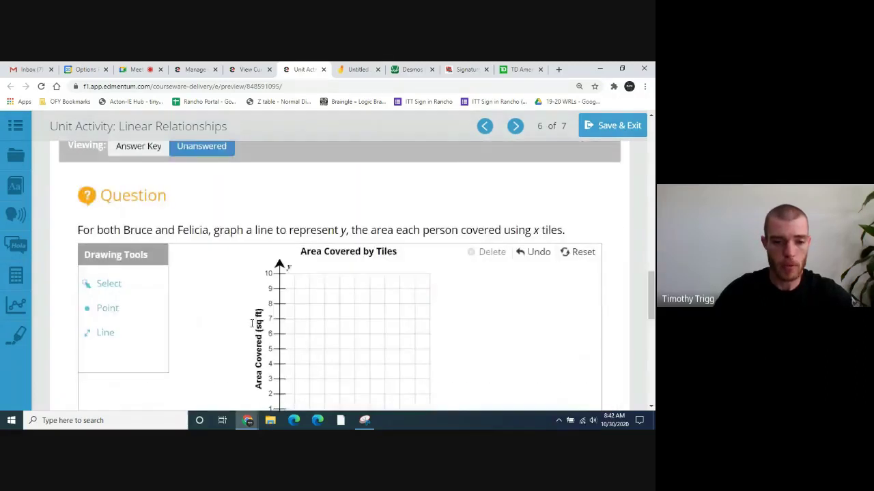
{"action": "scroll", "coordinate": [250, 325], "scroll_direction": "up", "scroll_amount": 2}
{"action": "scroll", "coordinate": [251, 327], "scroll_direction": "up", "scroll_amount": 1}
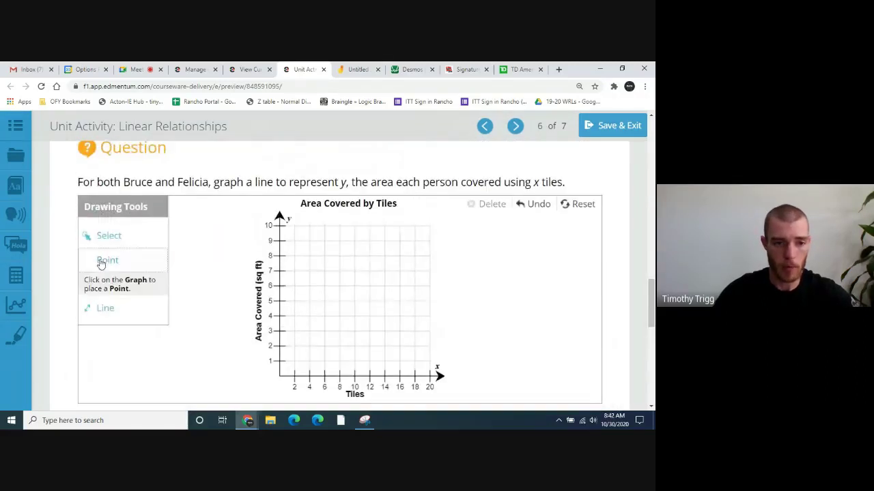
Plot Bruce's points at (0, 0), (4, 1), (8, 2) and (12, 3) on the tiles graph.
{"action": "left_click", "coordinate": [99, 260]}
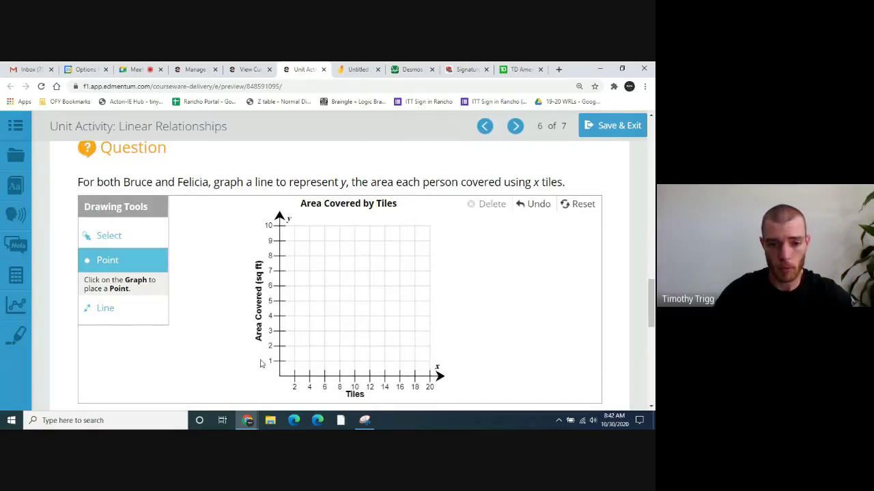
{"action": "left_click", "coordinate": [280, 376]}
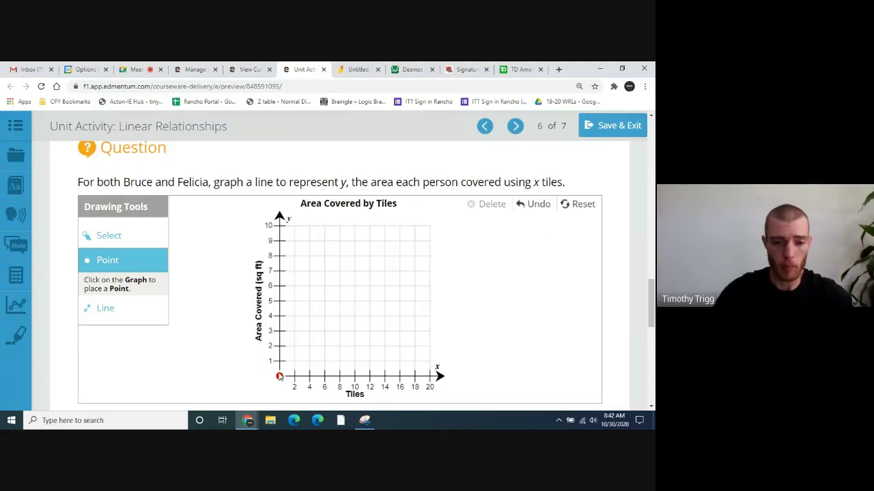
{"action": "left_click", "coordinate": [280, 361]}
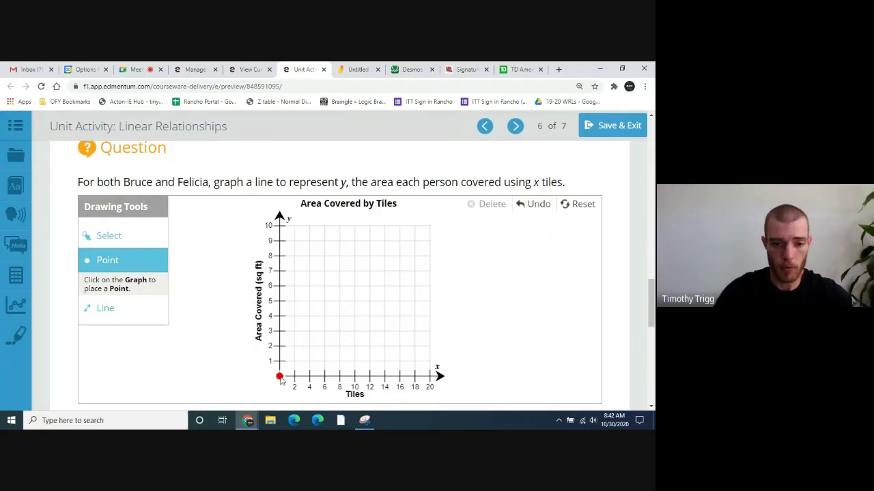
{"action": "left_click_drag", "start_coordinate": [281, 367], "coordinate": [312, 366]}
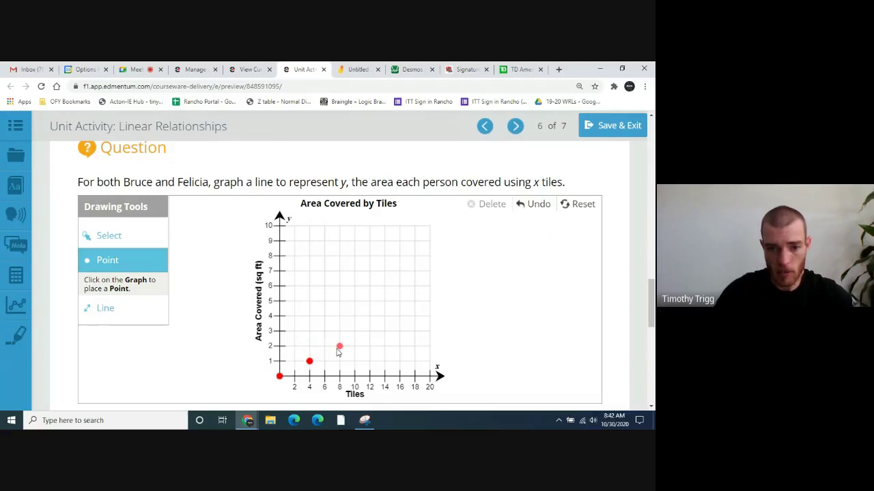
{"action": "left_click", "coordinate": [339, 345]}
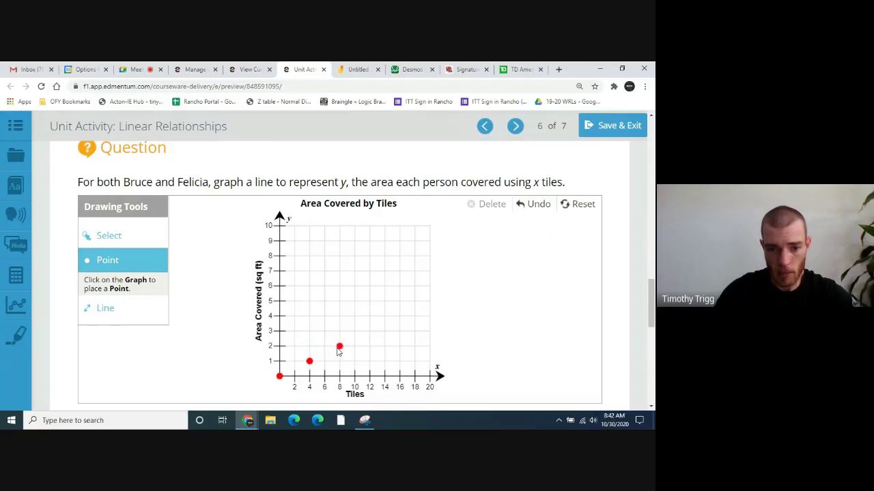
{"action": "left_click", "coordinate": [370, 332]}
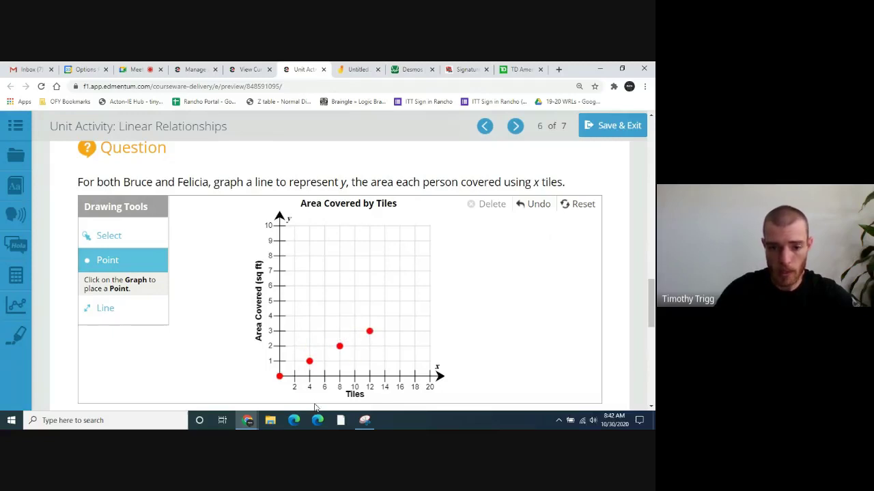
{"action": "left_click", "coordinate": [112, 308]}
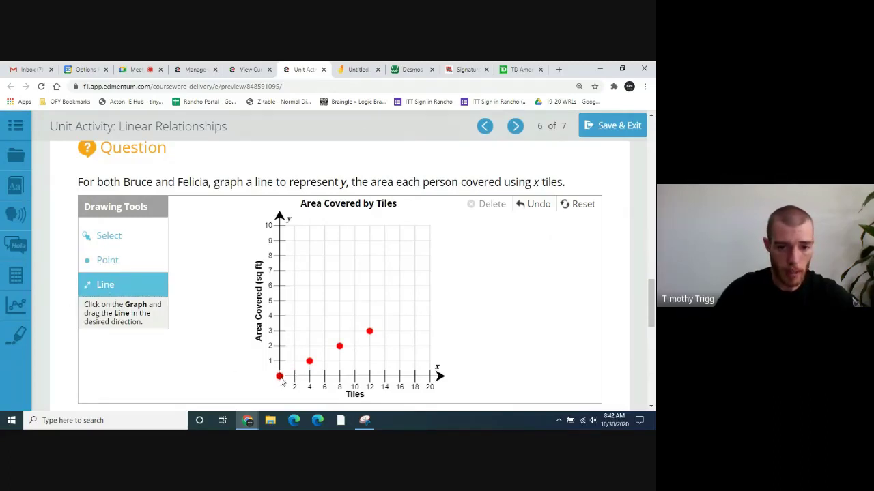
Draw Bruce's line from the origin through the plotted points up to (12, 3).
{"action": "left_click_drag", "start_coordinate": [279, 376], "coordinate": [372, 332]}
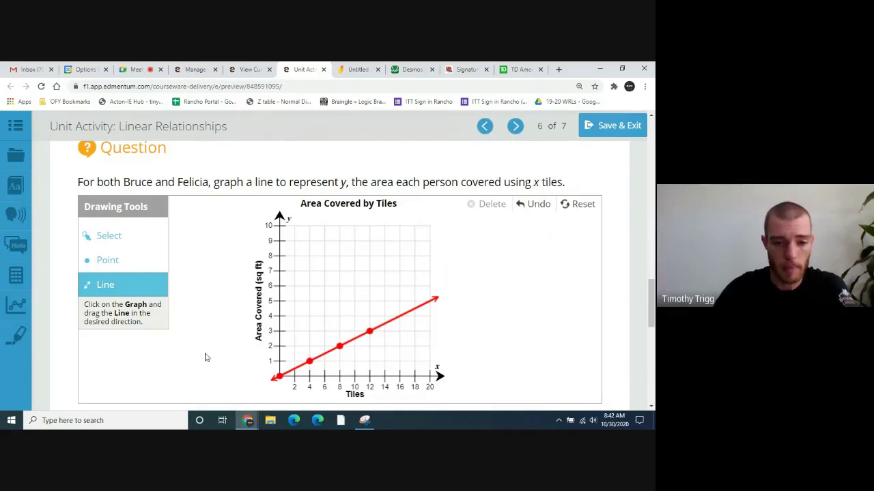
Recheck Felicia's equation y = (1/6)x, then move down to the Part D answer box.
{"action": "scroll", "coordinate": [205, 357], "scroll_direction": "up", "scroll_amount": 1}
{"action": "scroll", "coordinate": [205, 355], "scroll_direction": "down", "scroll_amount": 5}
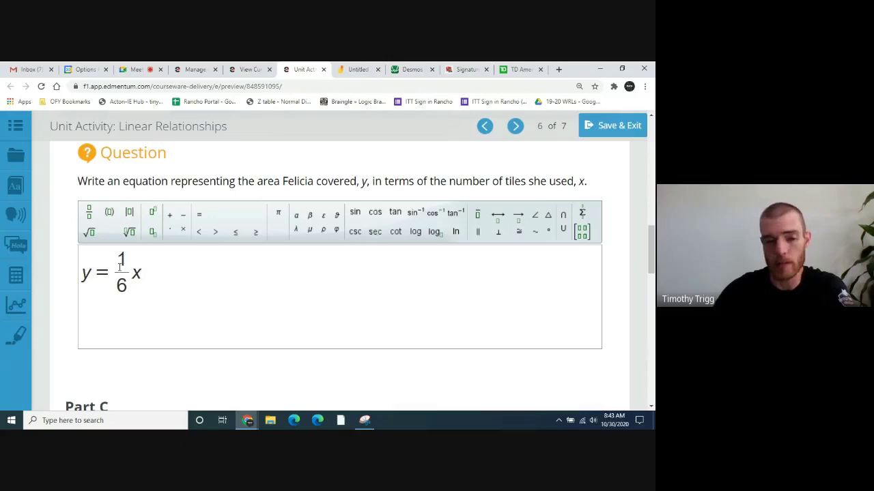
{"action": "scroll", "coordinate": [150, 335], "scroll_direction": "down", "scroll_amount": 2}
{"action": "scroll", "coordinate": [170, 367], "scroll_direction": "down", "scroll_amount": 4}
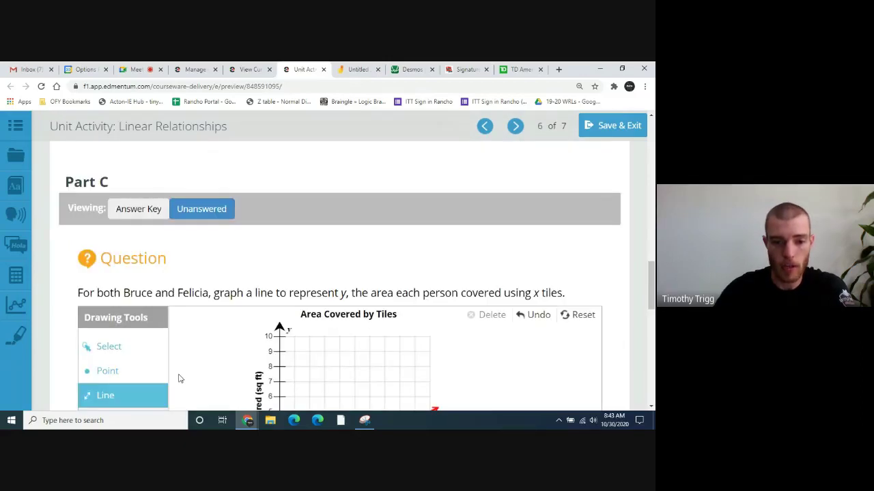
{"action": "scroll", "coordinate": [188, 380], "scroll_direction": "down", "scroll_amount": 2}
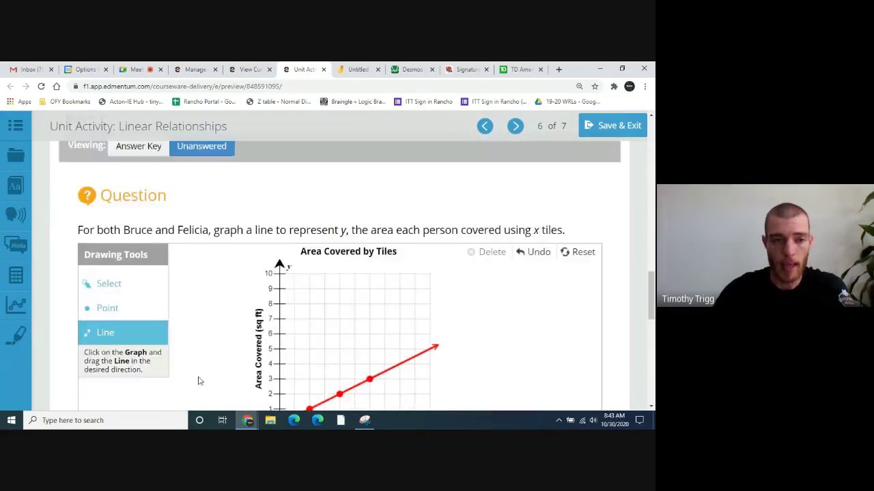
{"action": "scroll", "coordinate": [205, 355], "scroll_direction": "up", "scroll_amount": 8}
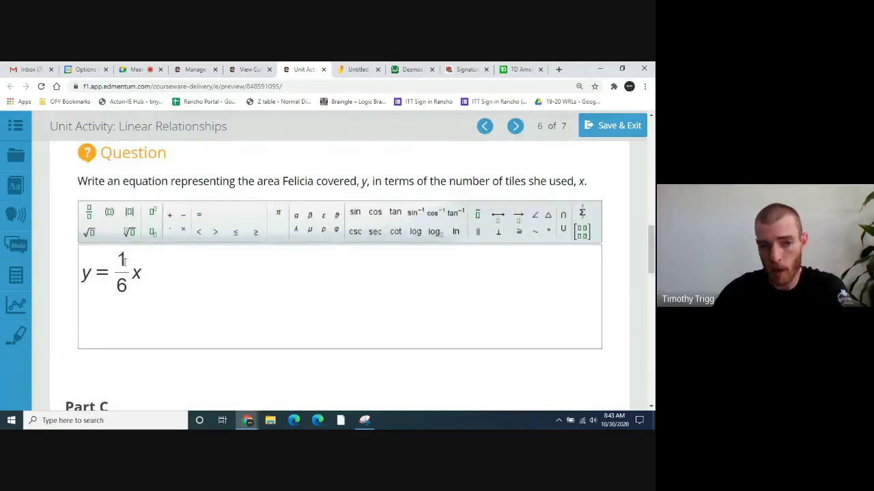
{"action": "scroll", "coordinate": [199, 296], "scroll_direction": "down", "scroll_amount": 8}
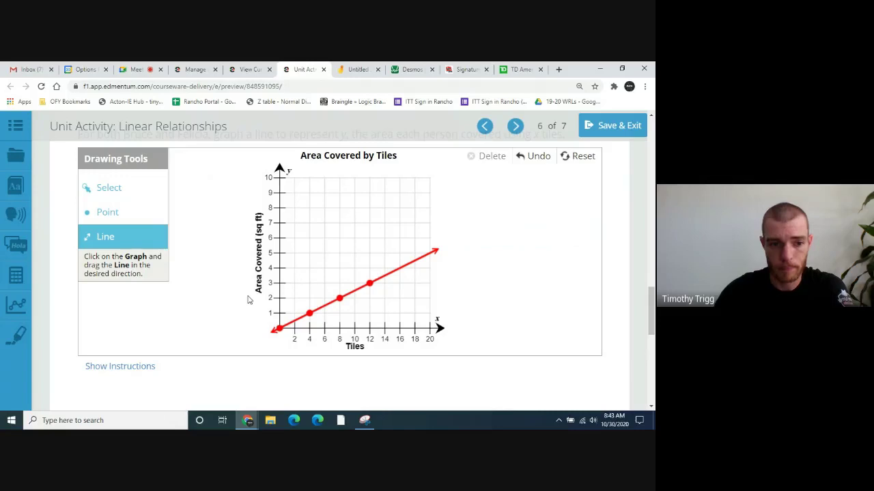
{"action": "scroll", "coordinate": [247, 300], "scroll_direction": "down", "scroll_amount": 5}
{"action": "scroll", "coordinate": [248, 295], "scroll_direction": "up", "scroll_amount": 1}
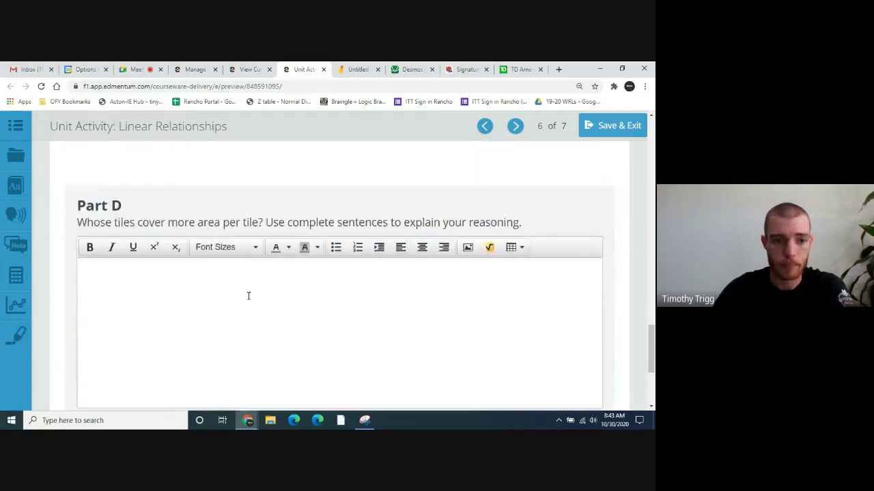
In Part D, write that Bruce's tiles each cover 1/4 square foot and Felicia's 1/6.
{"action": "left_click", "coordinate": [204, 292]}
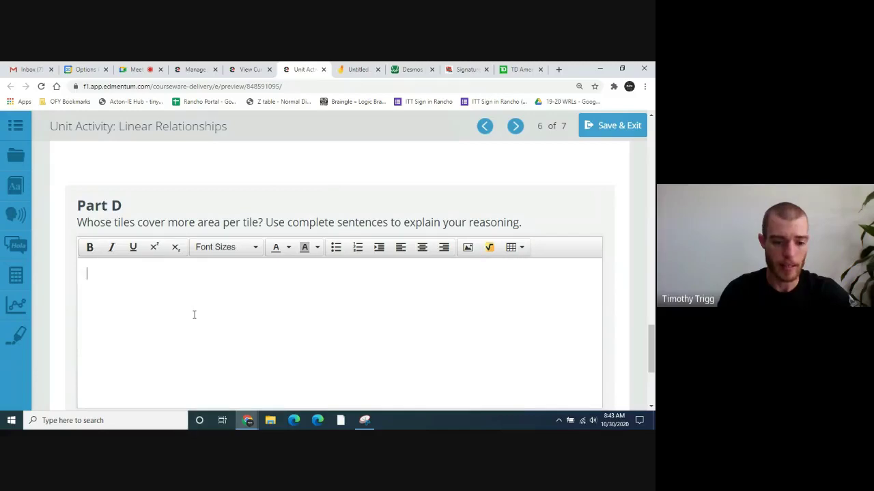
{"action": "type", "text": "B"}
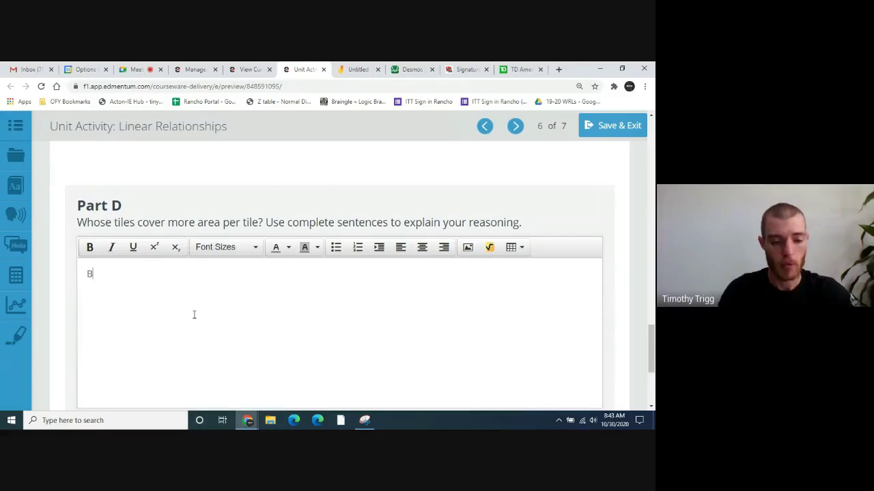
{"action": "type", "text": "ruce's"}
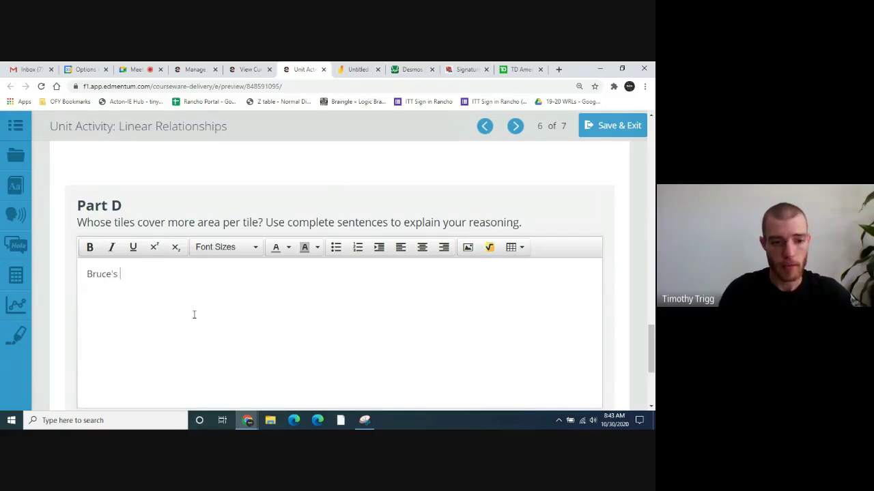
{"action": "type", "text": " tiles c"}
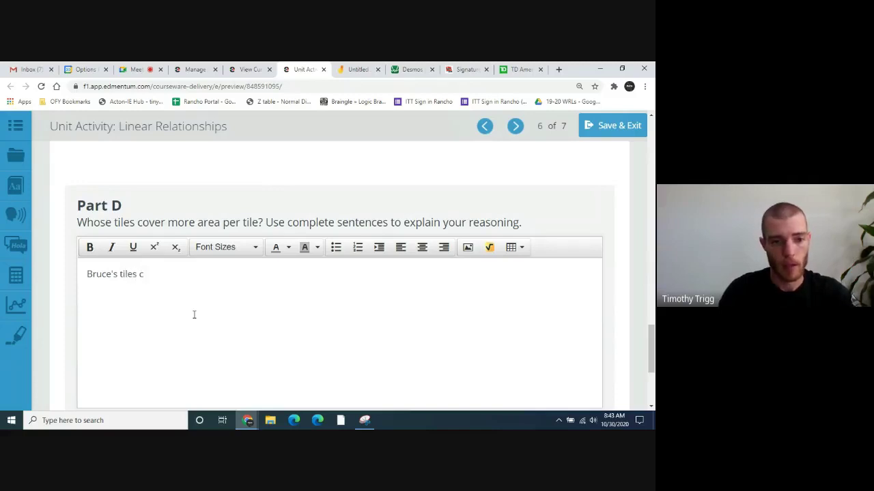
{"action": "key", "text": "BackSpace"}
{"action": "type", "text": "each "}
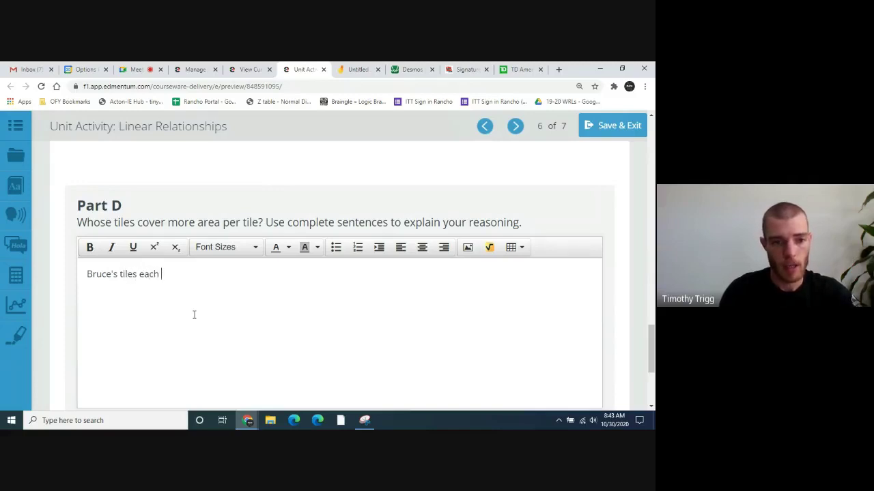
{"action": "type", "text": "cover a"}
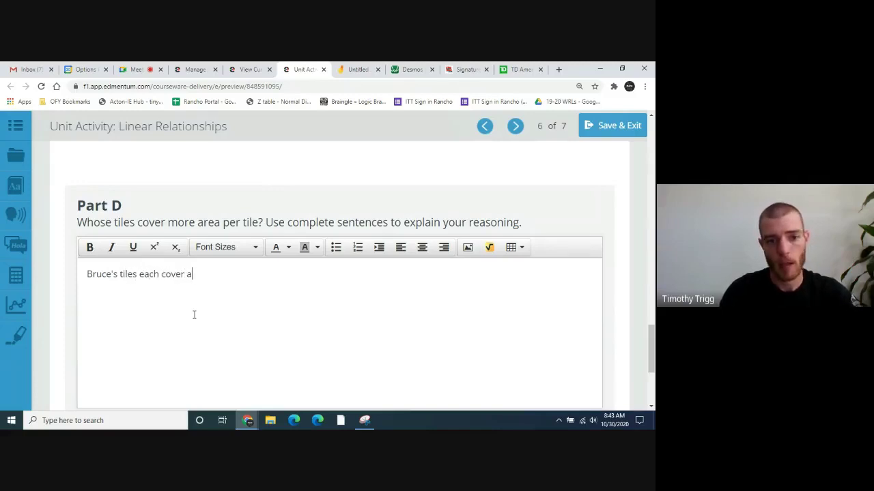
{"action": "type", "text": "n area "}
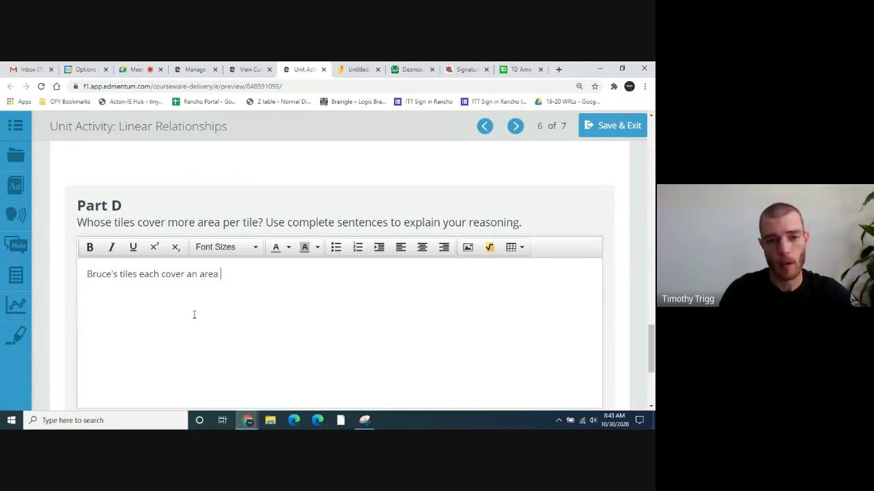
{"action": "type", "text": "of "}
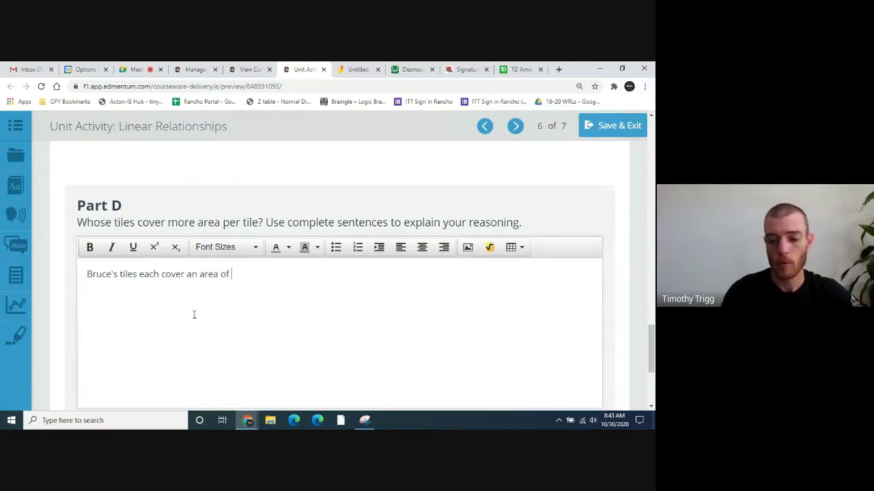
{"action": "type", "text": "1/4"}
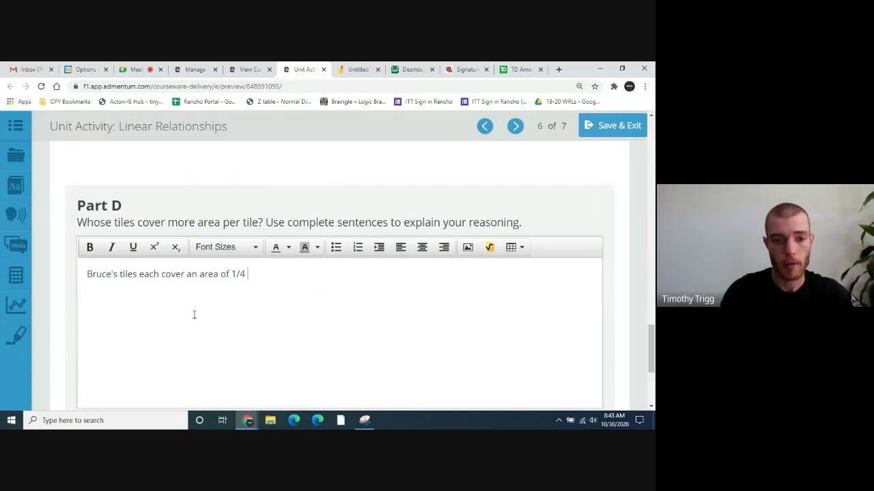
{"action": "type", "text": " of a "}
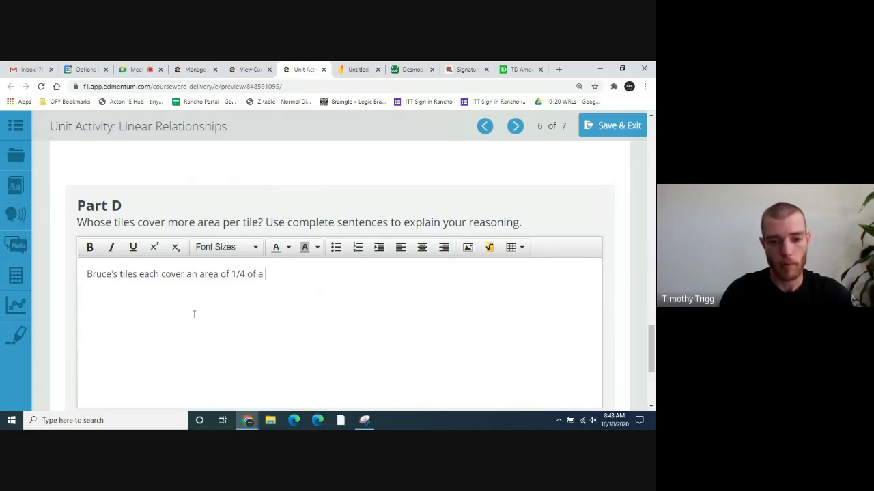
{"action": "type", "text": "square"}
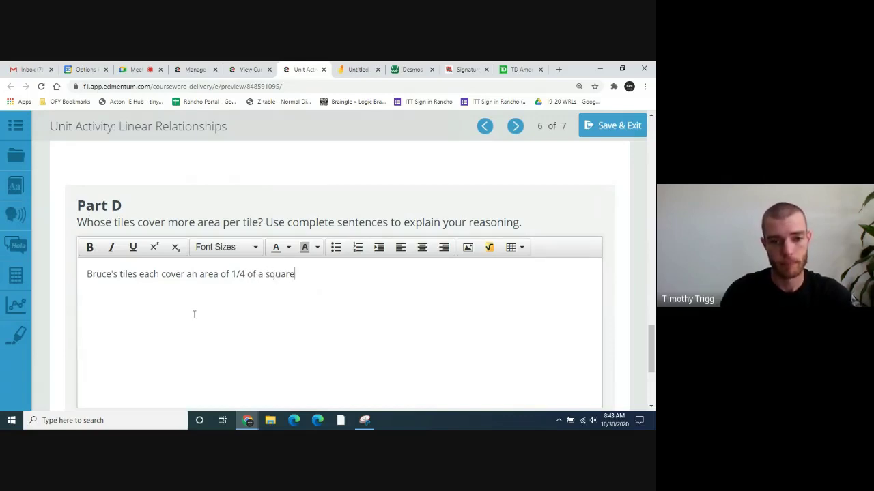
{"action": "type", "text": " foot."}
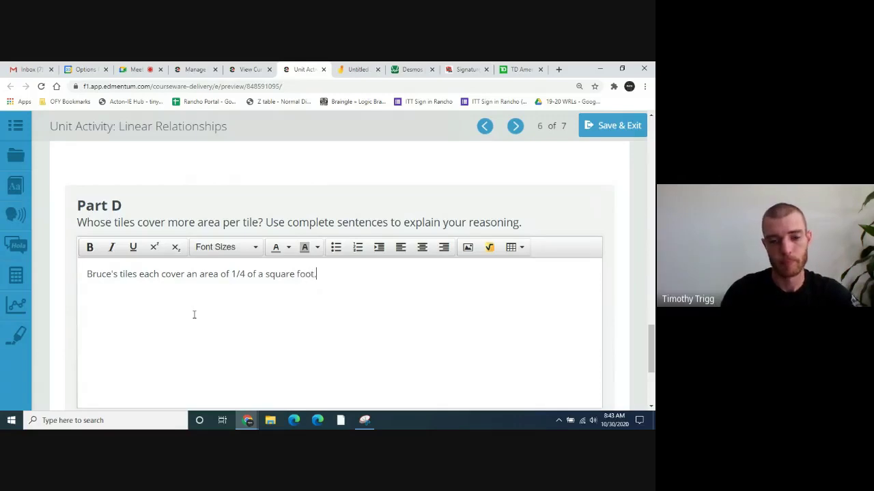
{"action": "type", "text": "  Whi"}
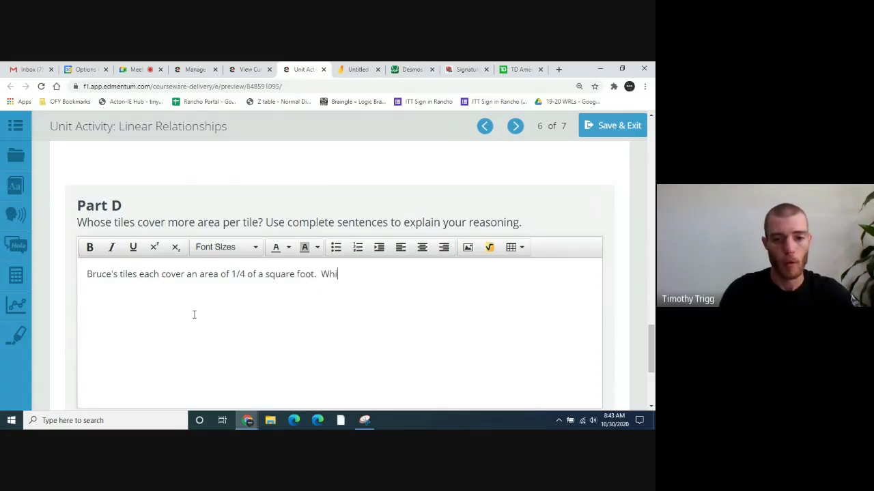
{"action": "type", "text": "le Fel"}
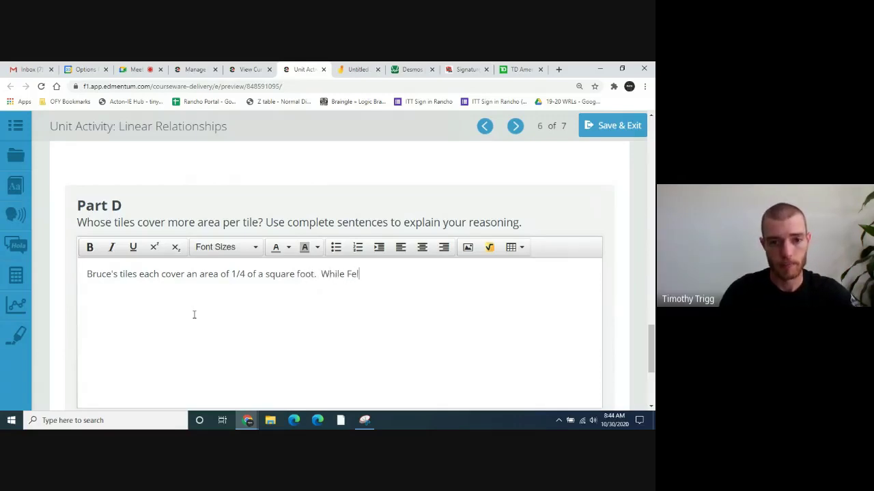
{"action": "type", "text": "icia'"}
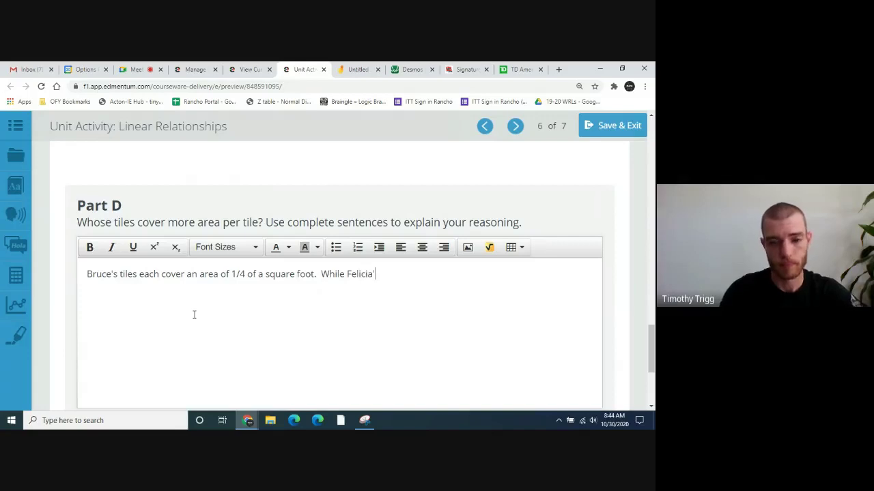
{"action": "type", "text": "s tiles eac"}
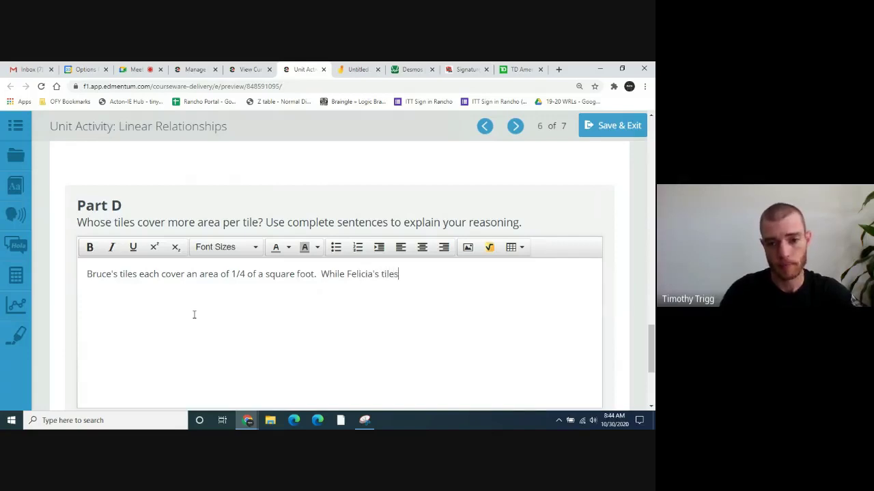
{"action": "type", "text": "h cove"}
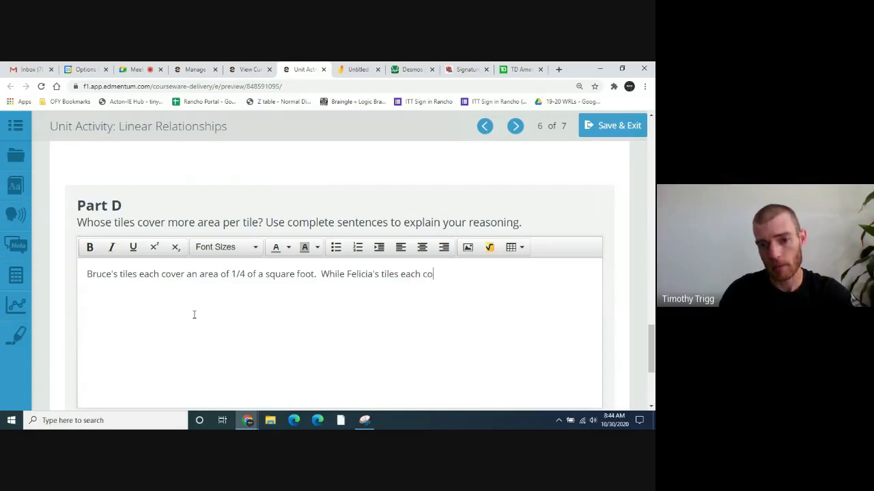
{"action": "type", "text": "r an"}
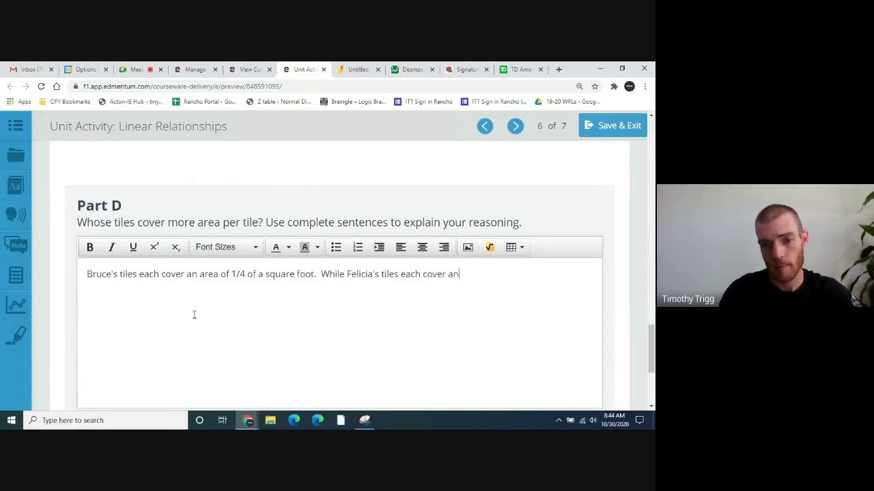
{"action": "type", "text": " area of "}
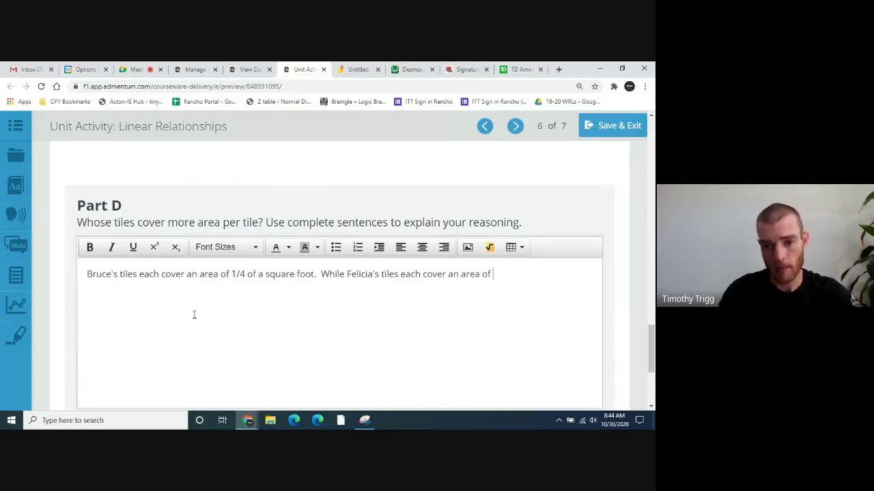
{"action": "type", "text": "1"}
{"action": "type", "text": "/"}
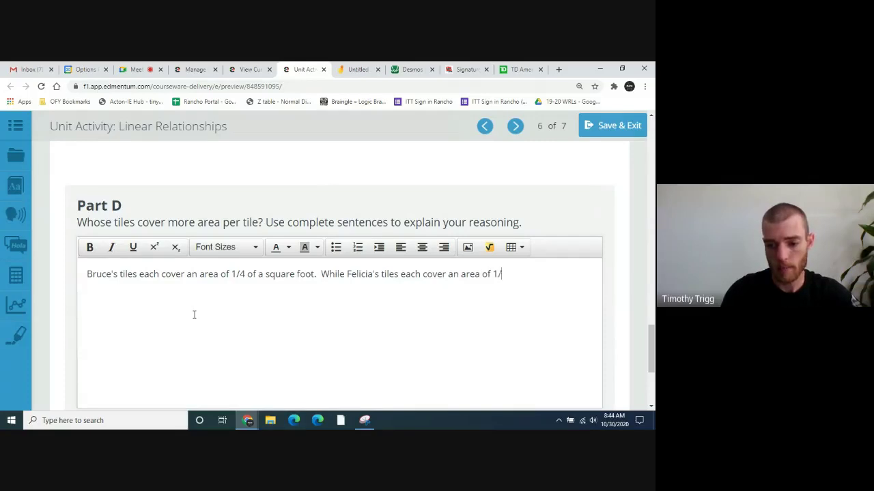
{"action": "type", "text": "6 of a"}
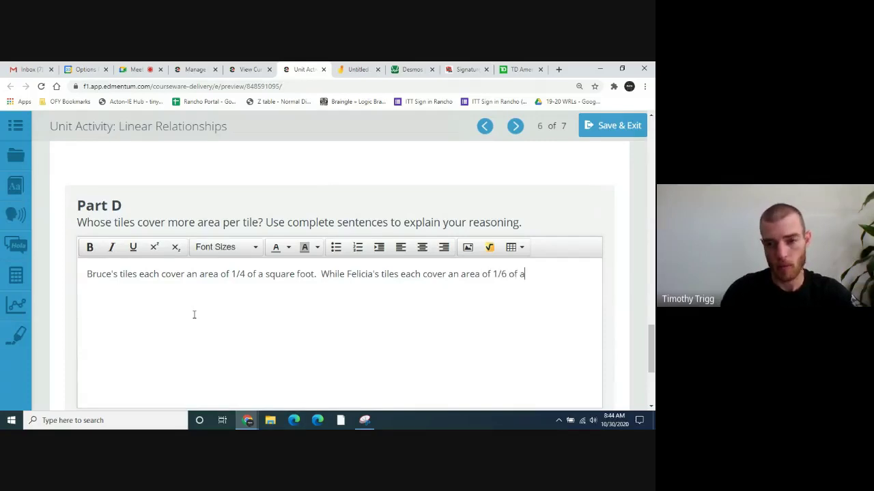
{"action": "type", "text": " squa"}
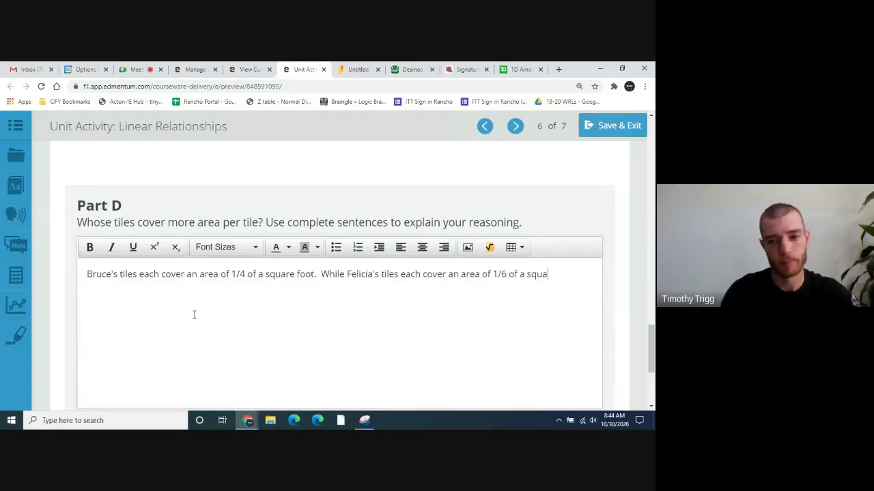
{"action": "type", "text": "re foot."}
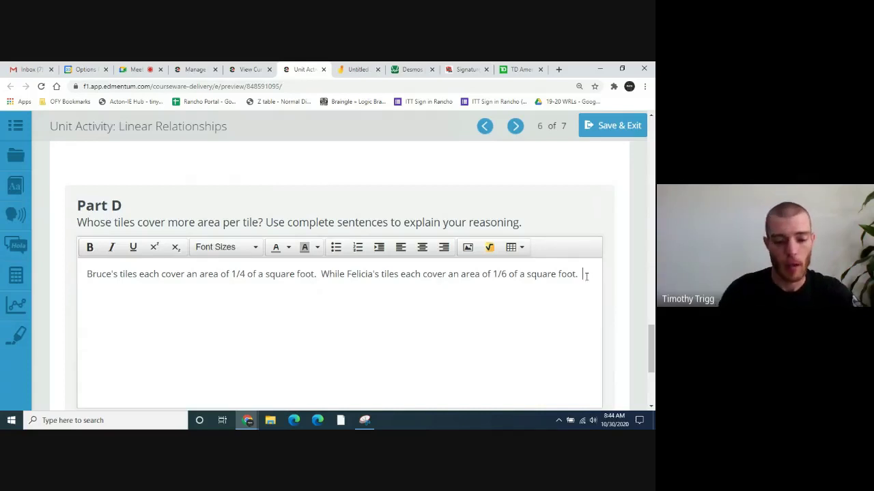
Finish Part D with "Therefore, Bruce's tiles cover a larger area.".
{"action": "type", "text": "Thre"}
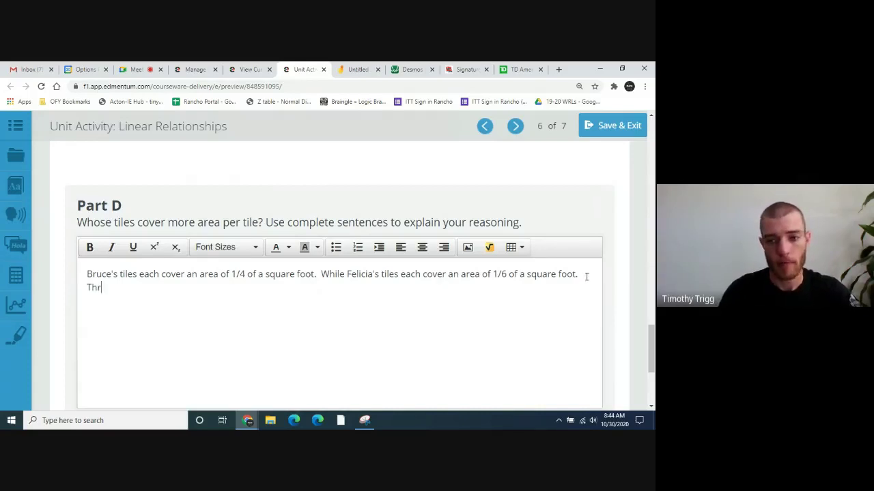
{"action": "key", "text": "BackSpace"}
{"action": "key", "text": "BackSpace"}
{"action": "key", "text": "BackSpace"}
{"action": "key", "text": "BackSpace"}
{"action": "type", "text": "Ther"}
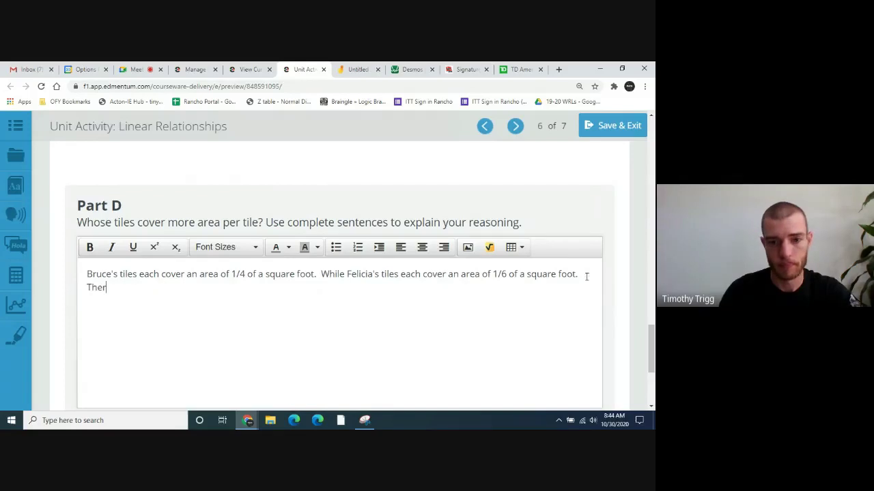
{"action": "type", "text": "e"}
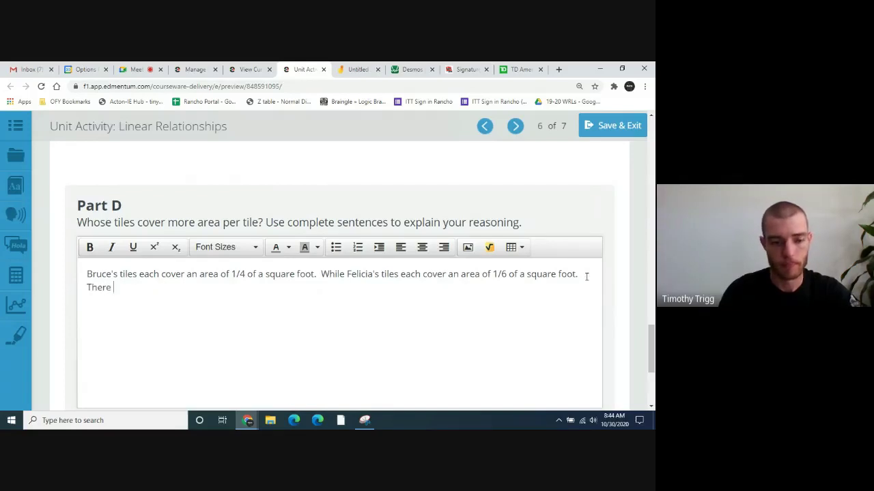
{"action": "type", "text": "for"}
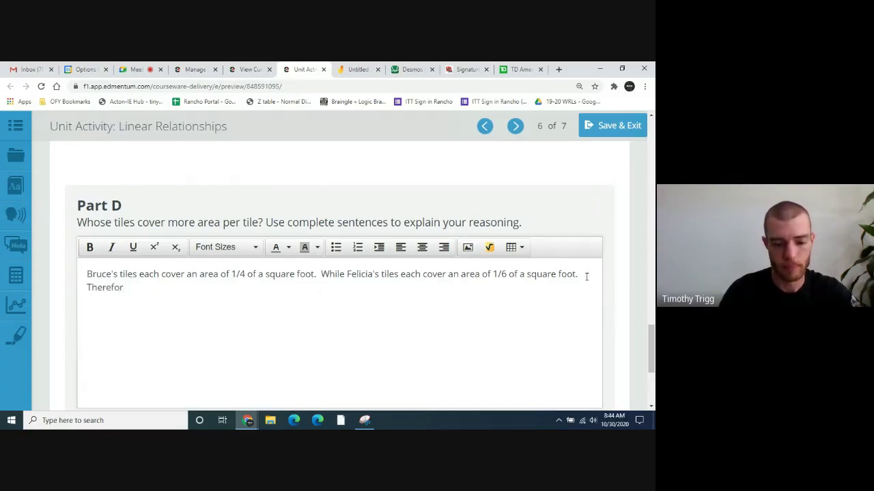
{"action": "type", "text": "e,"}
{"action": "key", "text": "BackSpace"}
{"action": "key", "text": "BackSpace"}
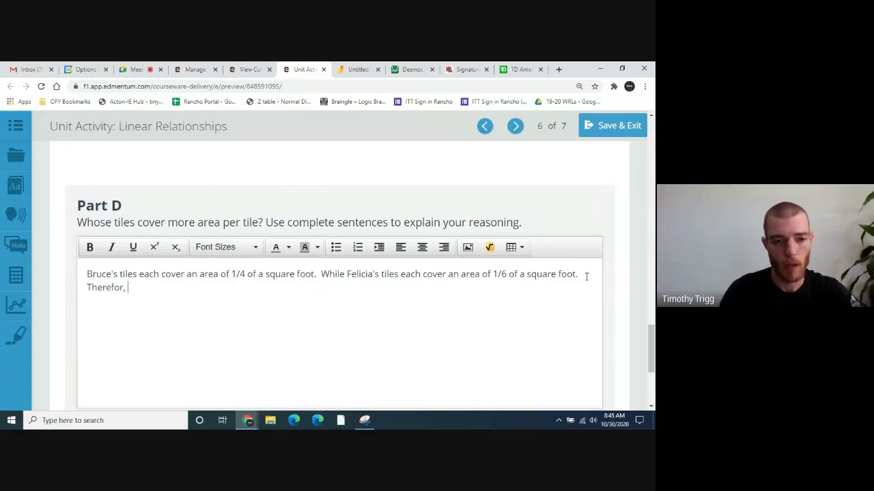
{"action": "type", "text": ", Bruce"}
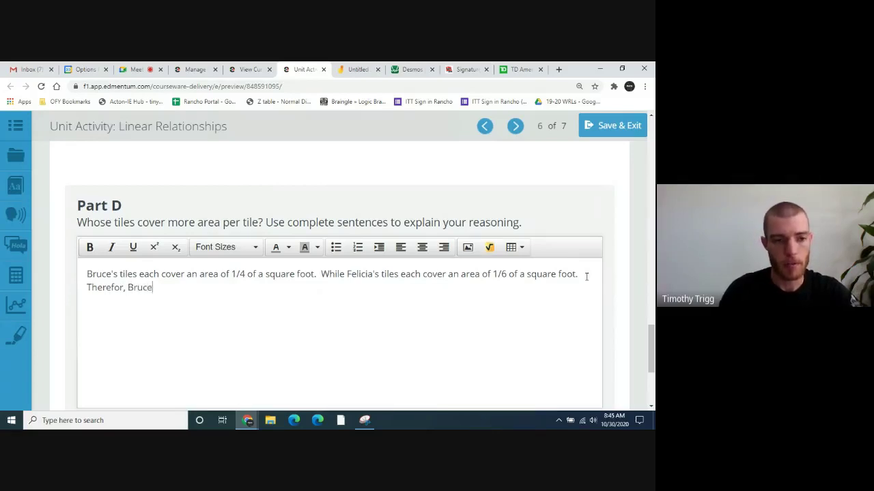
{"action": "type", "text": "'s tile"}
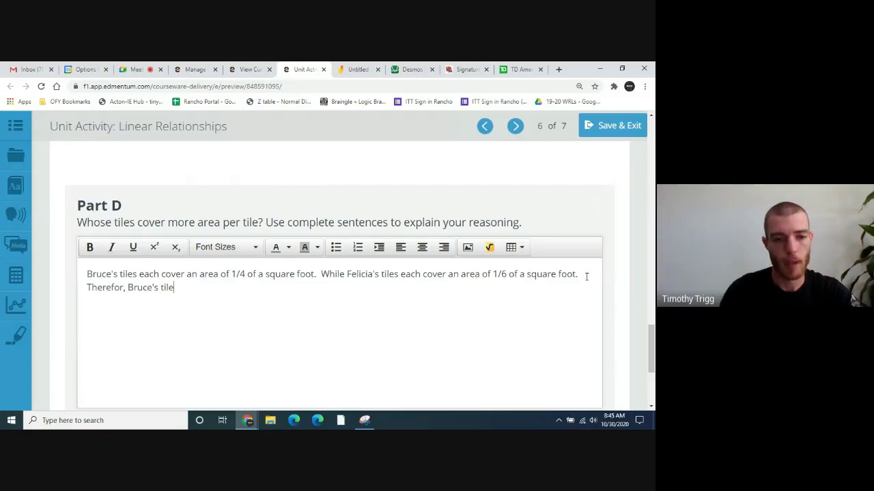
{"action": "type", "text": "s cover"}
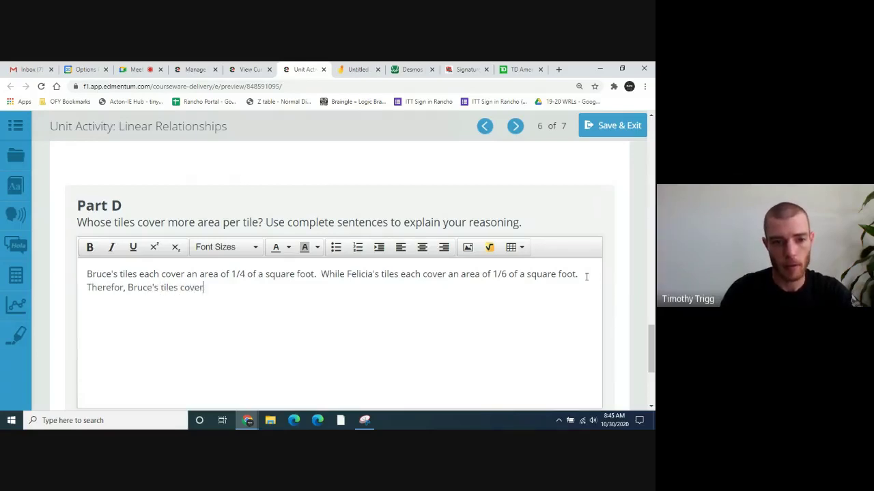
{"action": "type", "text": " a la"}
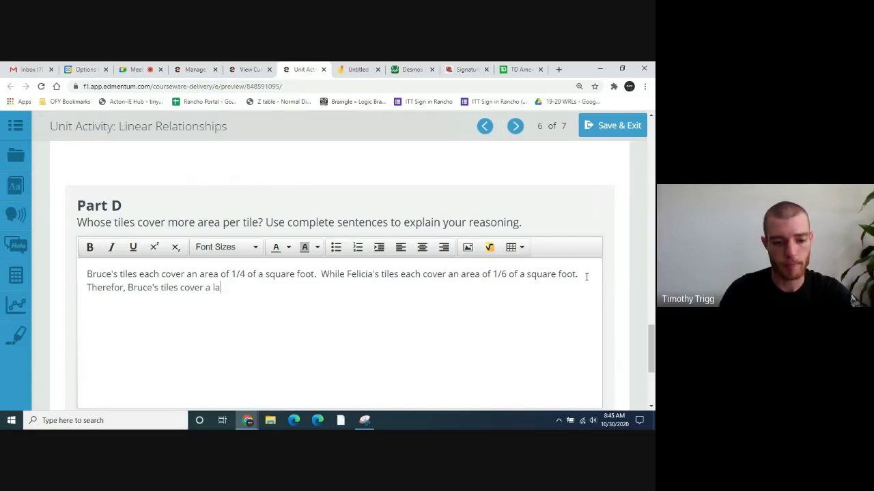
{"action": "type", "text": "rger are"}
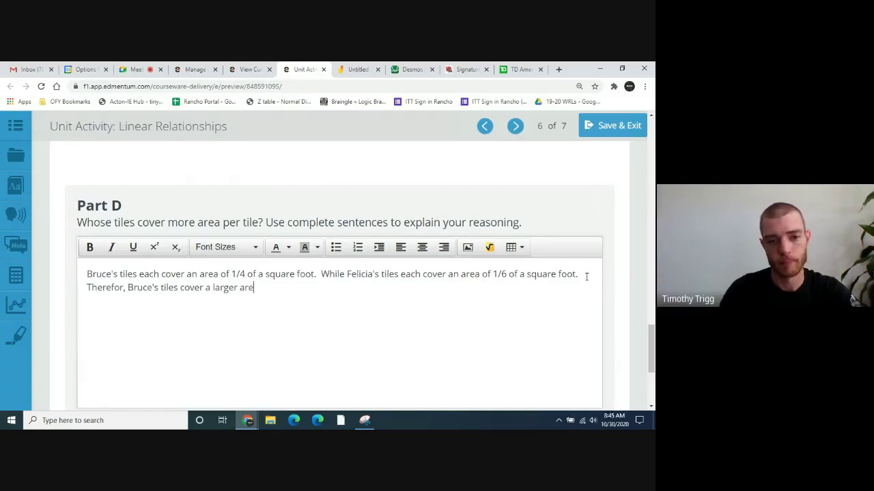
{"action": "type", "text": "a"}
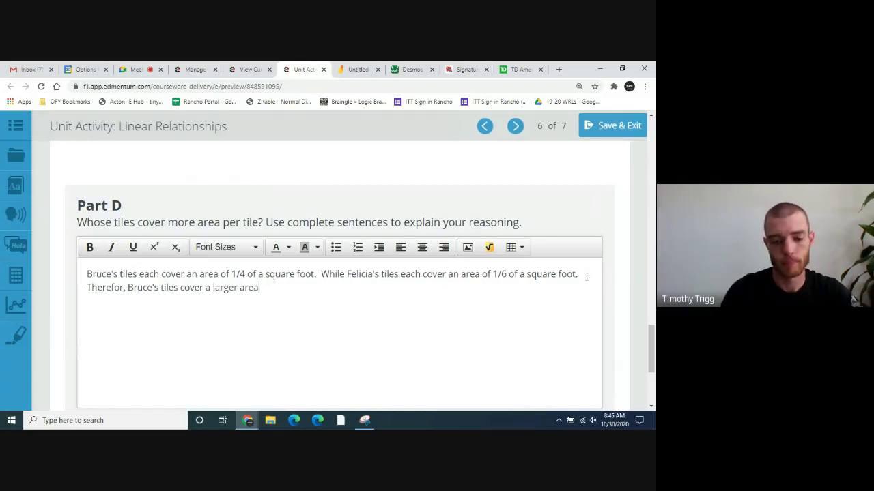
{"action": "type", "text": "/."}
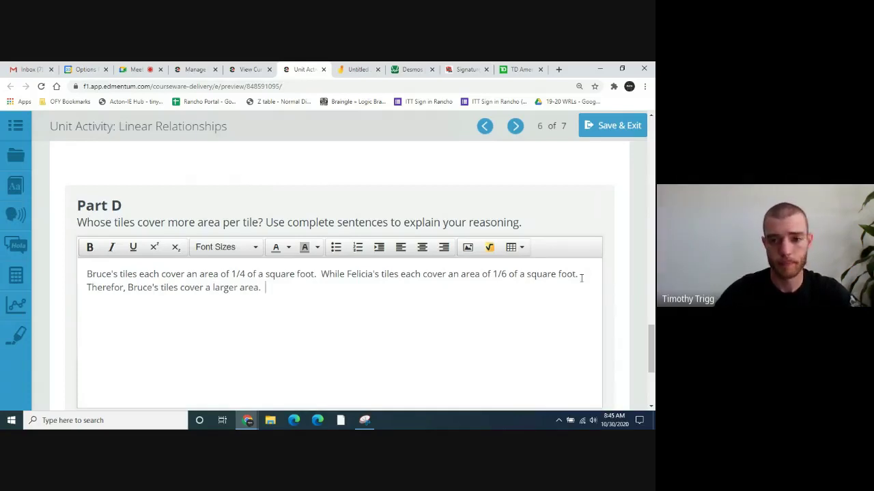
Advance to the final page 7 of 7, then close the Unit Activity tab.
{"action": "scroll", "coordinate": [313, 292], "scroll_direction": "down", "scroll_amount": 3}
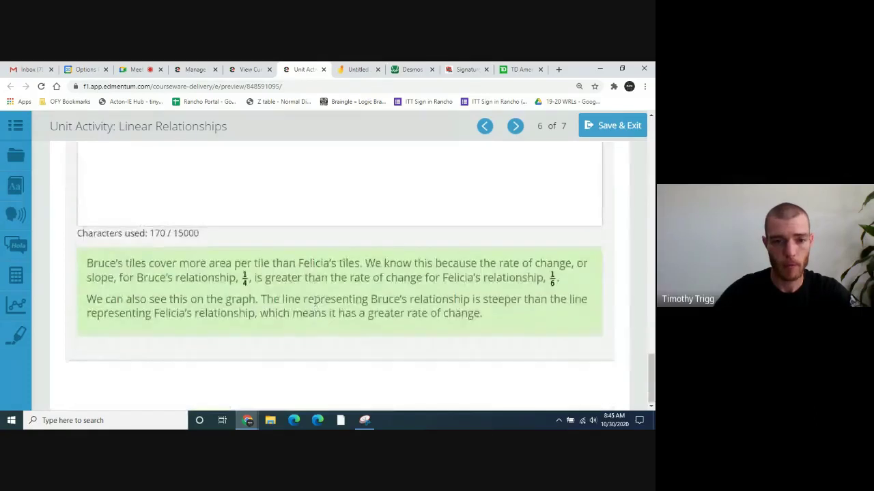
{"action": "scroll", "coordinate": [314, 298], "scroll_direction": "up", "scroll_amount": 3}
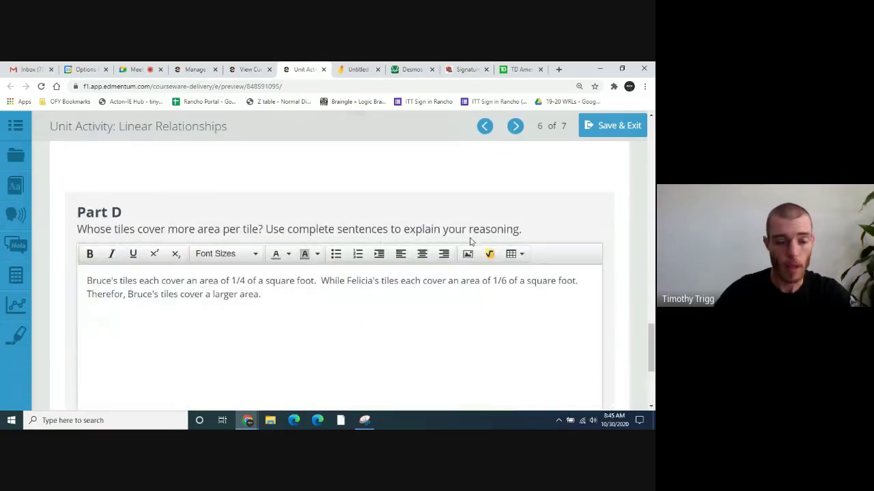
{"action": "left_click", "coordinate": [515, 129]}
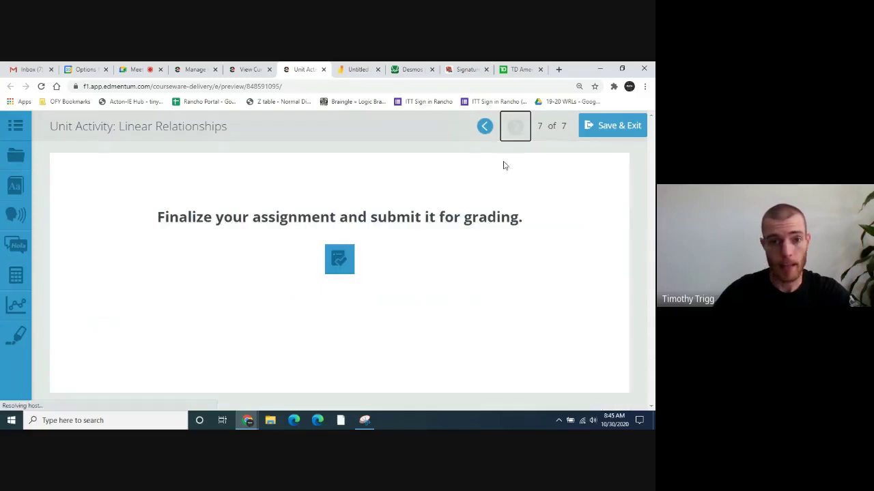
{"action": "left_click", "coordinate": [324, 69]}
{"action": "left_click", "coordinate": [136, 70]}
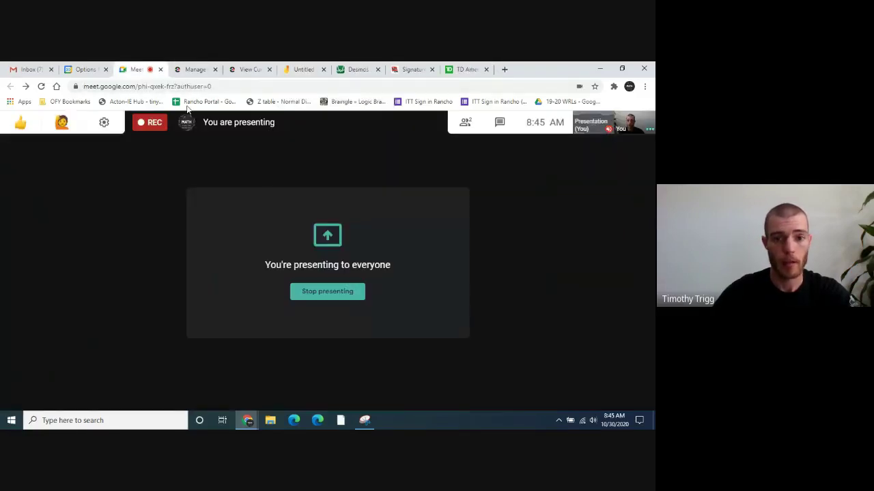